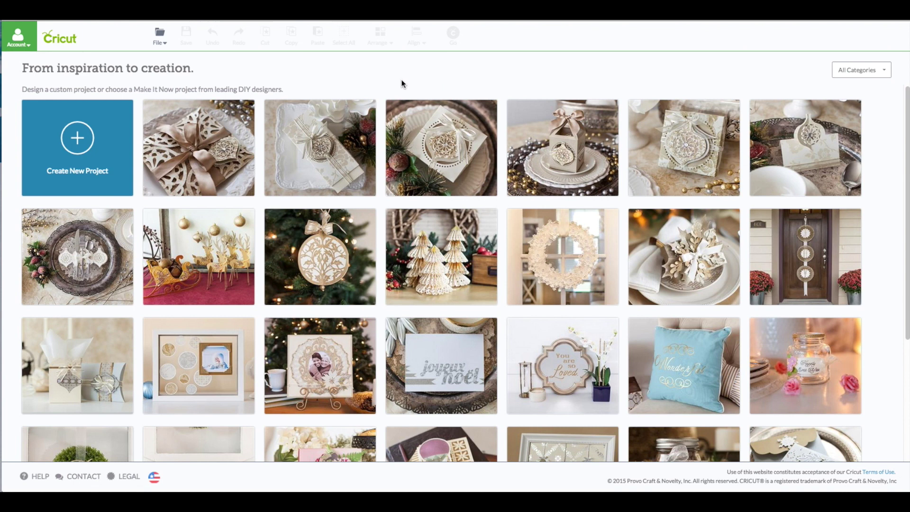
Sign in to the Cricut account with the saved credentials to reach a blank Untitled Project
{"action": "left_click", "coordinate": [14, 38]}
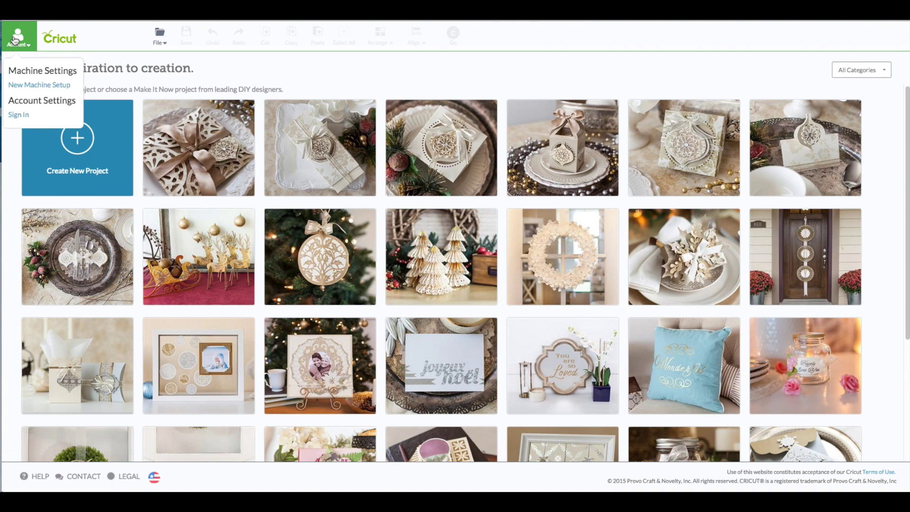
{"action": "left_click", "coordinate": [18, 116]}
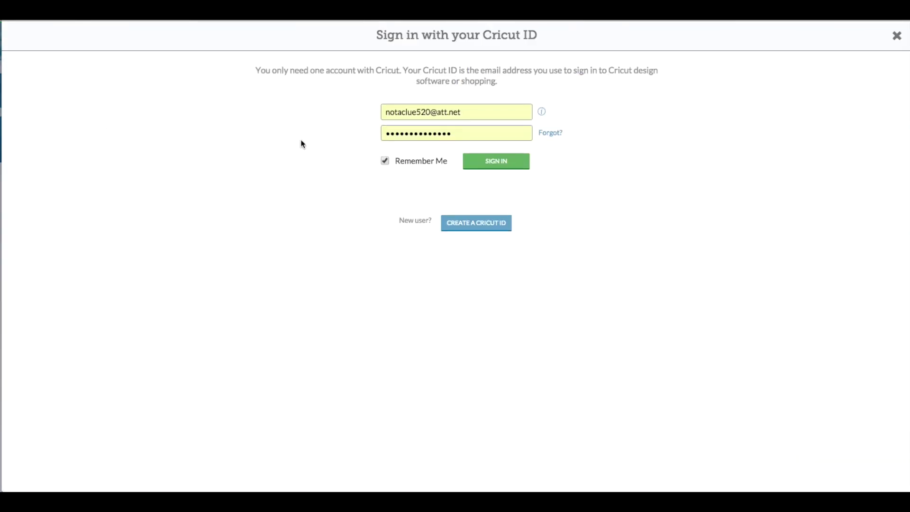
{"action": "left_click", "coordinate": [480, 164]}
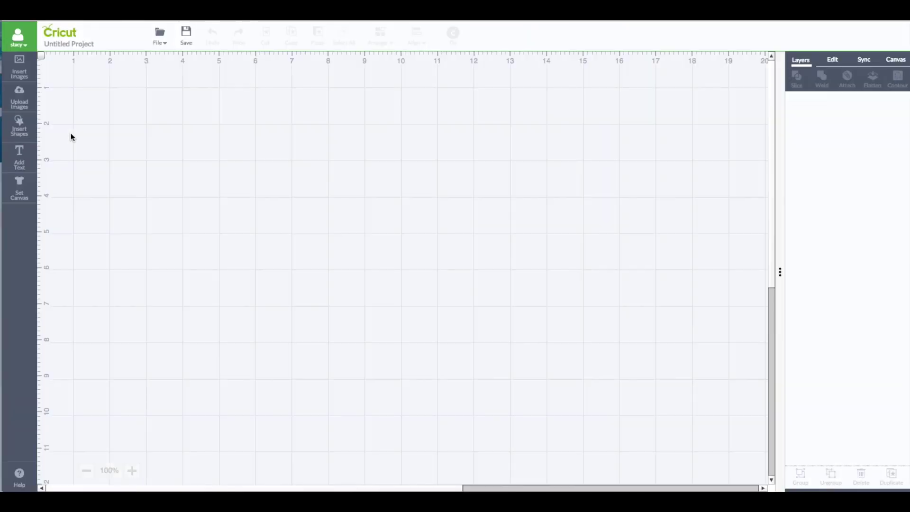
Find the Close to my Heart - Artiste cartridge and check its coffin box template image
{"action": "left_click", "coordinate": [21, 61]}
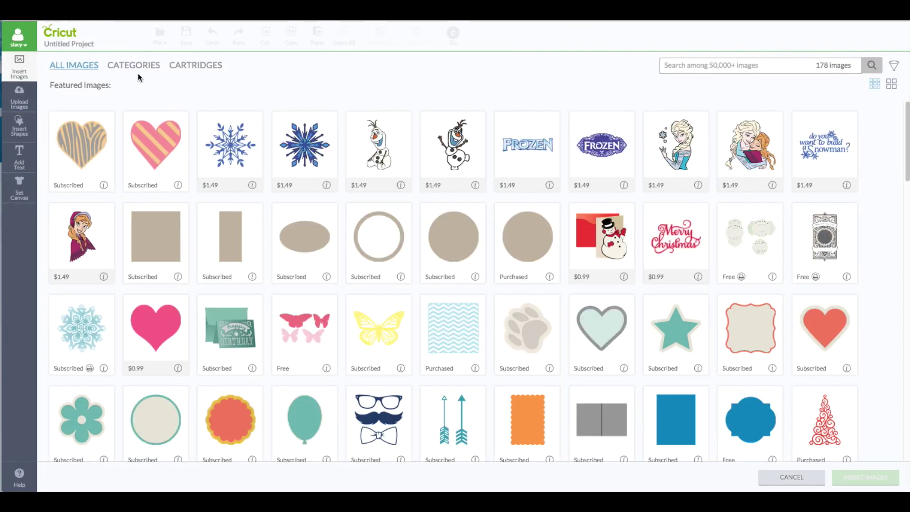
{"action": "left_click", "coordinate": [173, 69]}
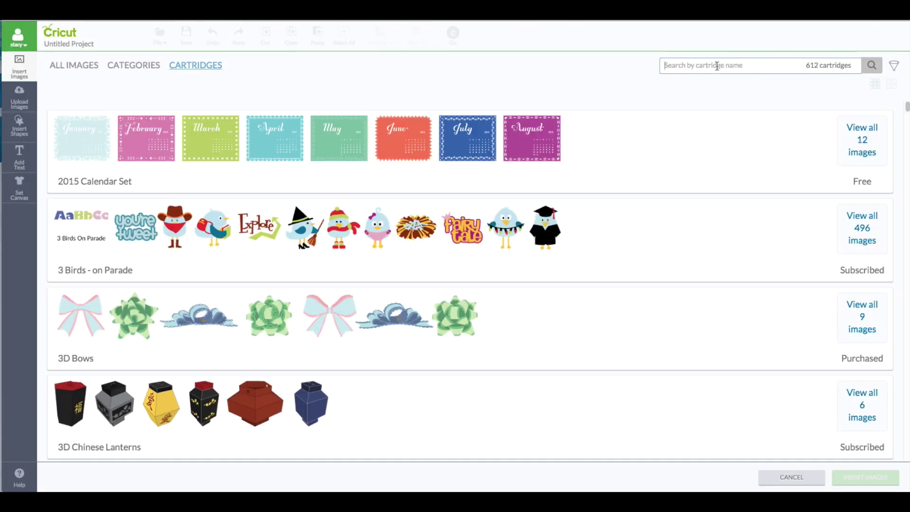
{"action": "type", "text": "artiste"}
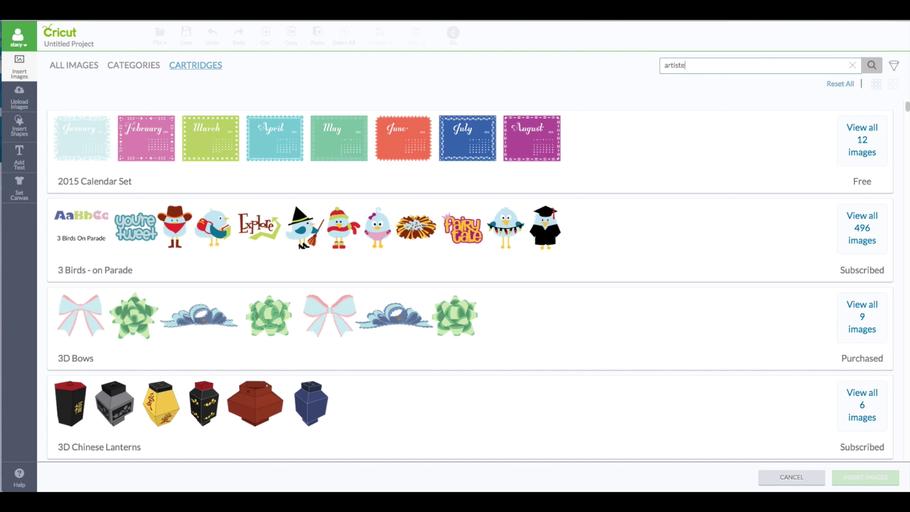
{"action": "key", "text": "Return"}
{"action": "left_click", "coordinate": [867, 138]}
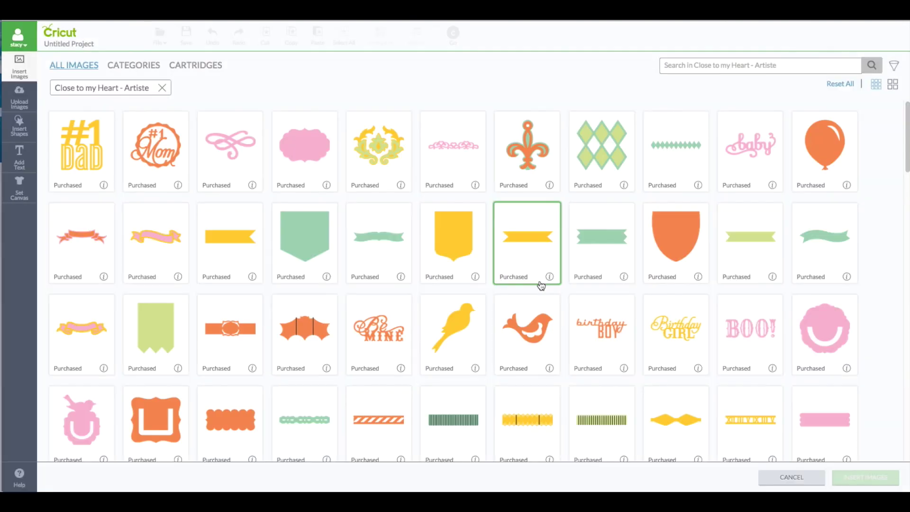
{"action": "scroll", "coordinate": [541, 285], "scroll_direction": "down", "scroll_amount": 10}
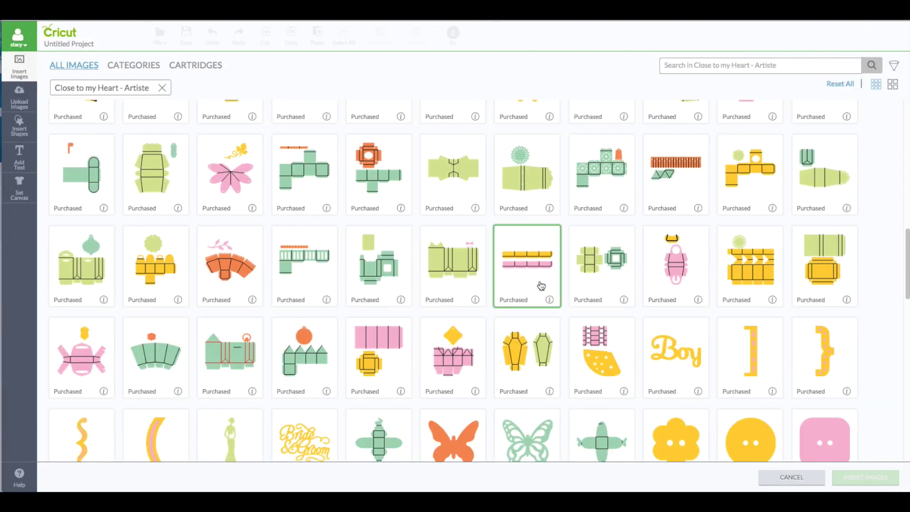
{"action": "left_click", "coordinate": [545, 362]}
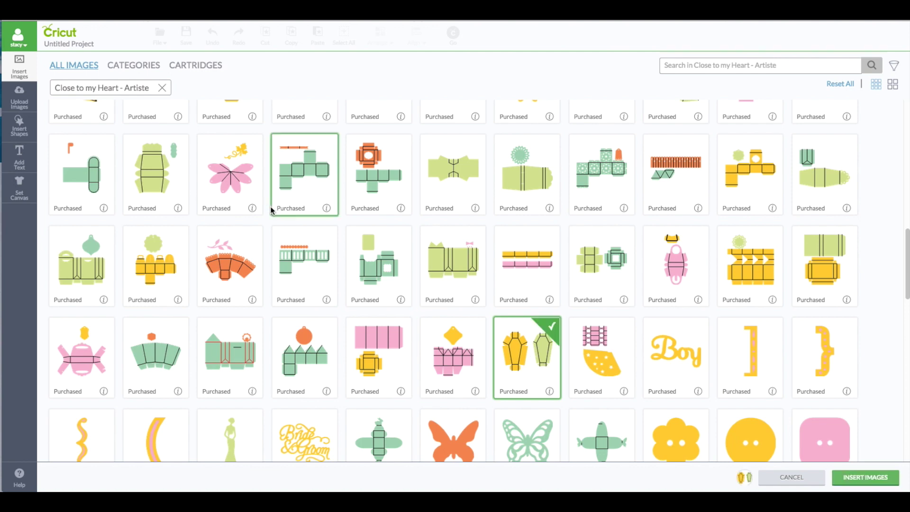
Clear the Artiste cartridge filter and search all images for 'coffin'
{"action": "left_click", "coordinate": [176, 96]}
{"action": "left_click", "coordinate": [69, 67]}
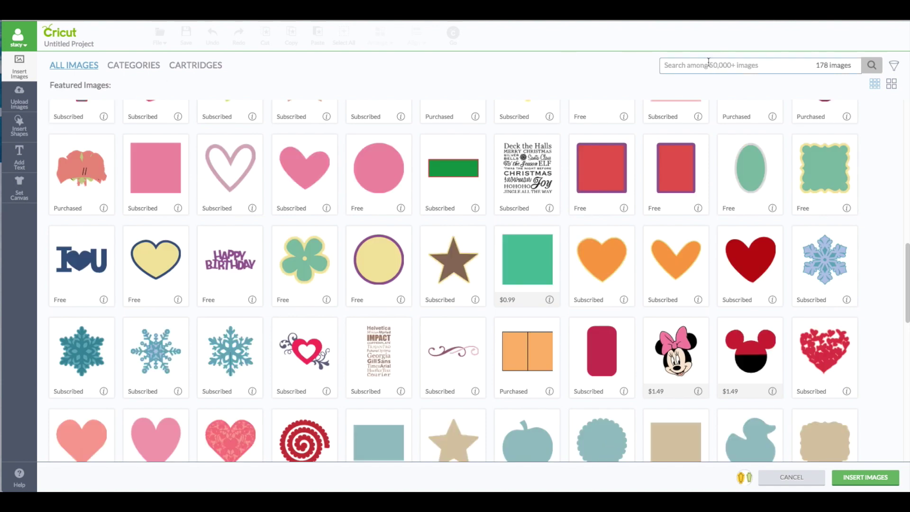
{"action": "left_click", "coordinate": [707, 62]}
{"action": "type", "text": "coffin"}
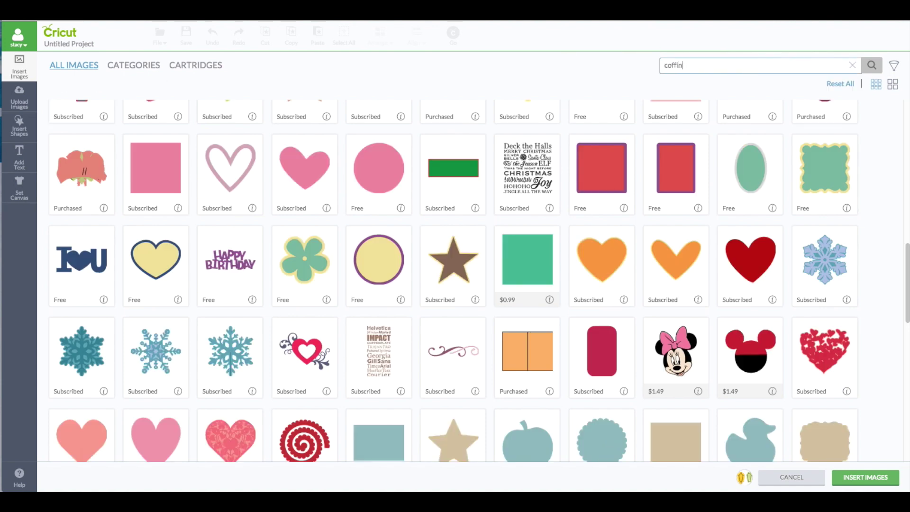
{"action": "key", "text": "Return"}
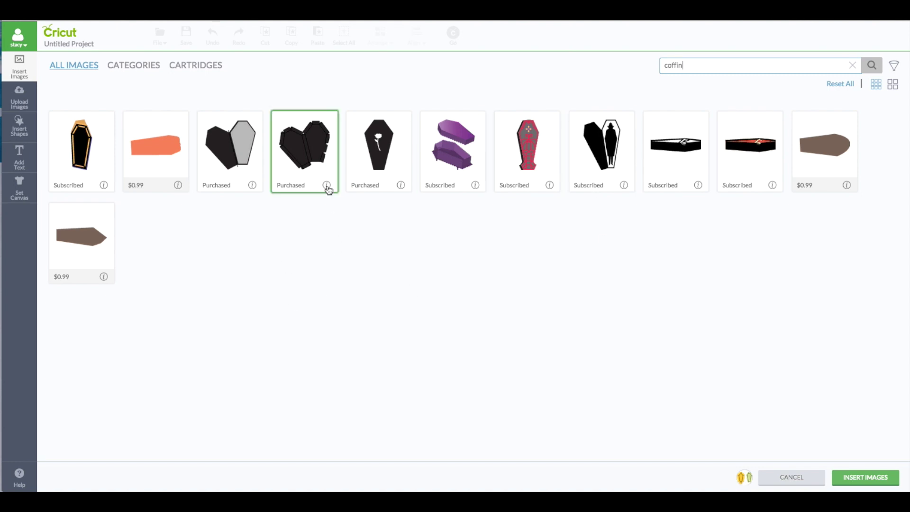
Search images for 'mummy' and check the teal cartoon mummy
{"action": "mouse_move", "coordinate": [328, 185]}
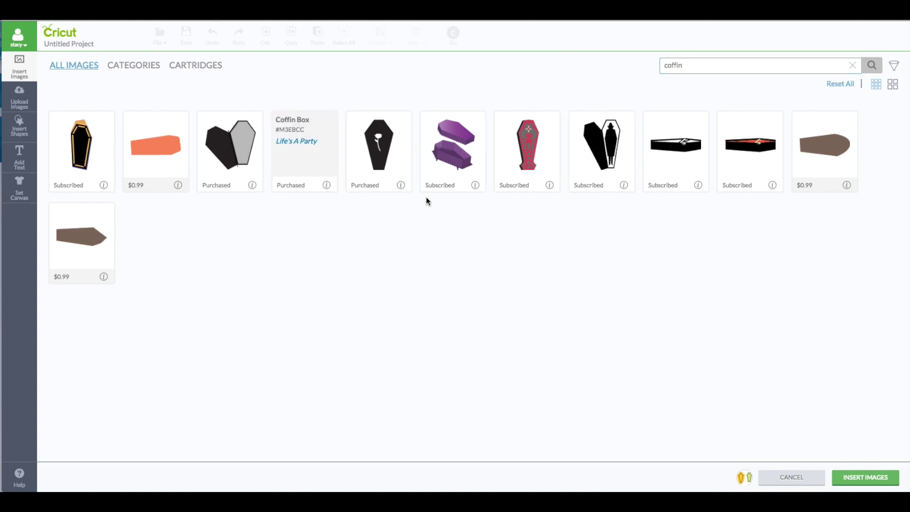
{"action": "mouse_move", "coordinate": [474, 186]}
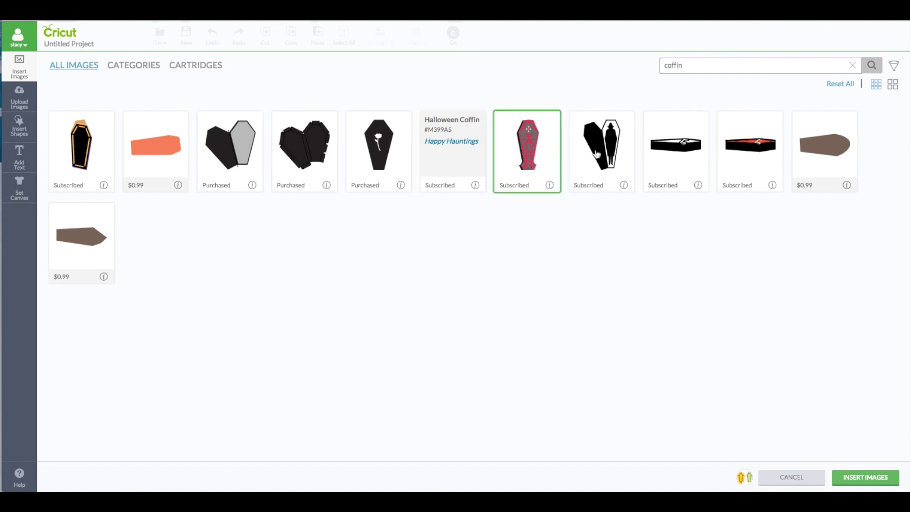
{"action": "left_click_drag", "start_coordinate": [687, 66], "coordinate": [647, 65]}
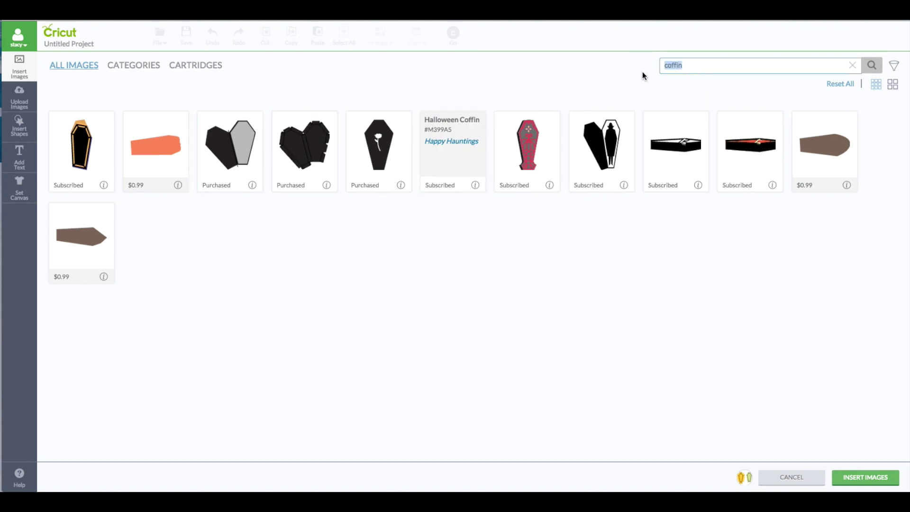
{"action": "type", "text": "mummy"}
{"action": "key", "text": "Return"}
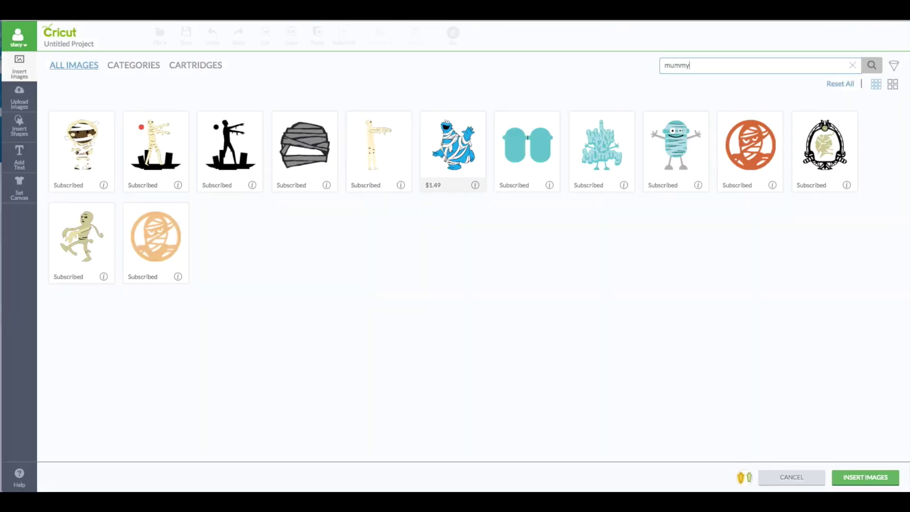
{"action": "left_click", "coordinate": [665, 162]}
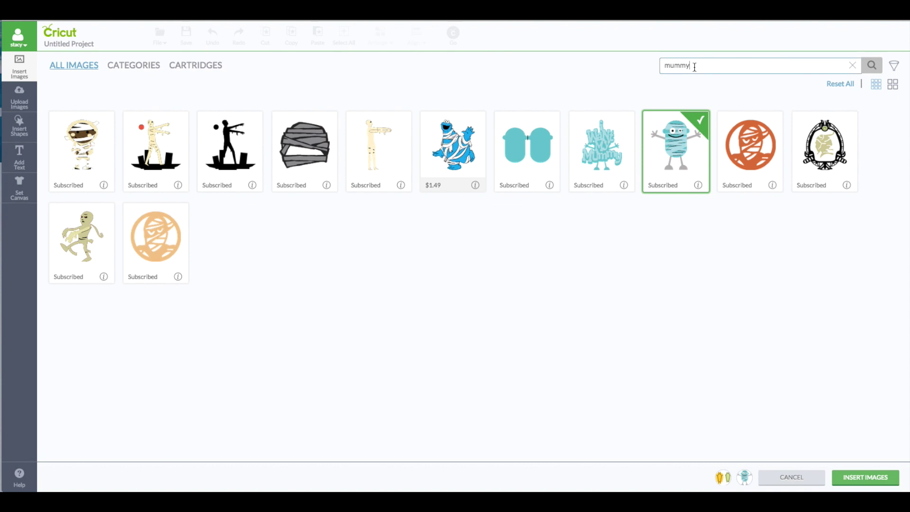
Search for 'ticket', check the black Ticket Stamp, and insert all chosen images
{"action": "left_click_drag", "start_coordinate": [694, 66], "coordinate": [642, 66]}
{"action": "type", "text": "ticket"}
{"action": "key", "text": "Return"}
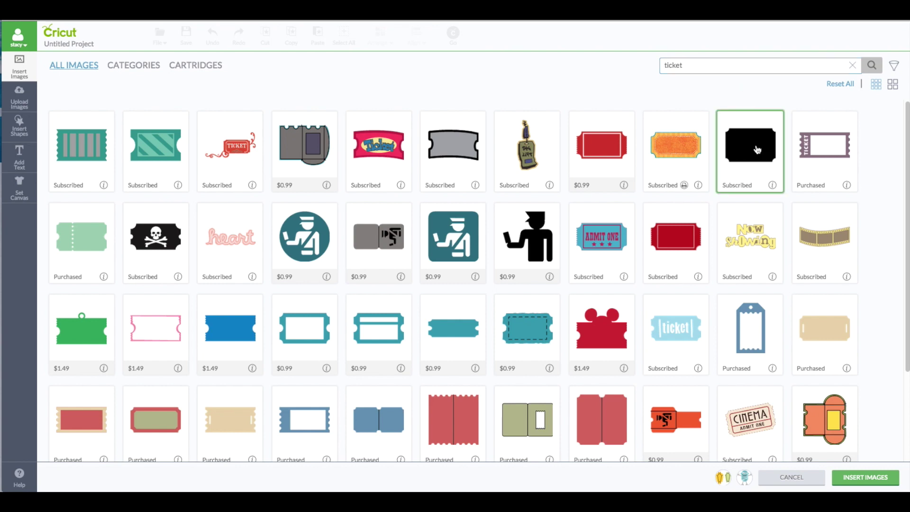
{"action": "left_click", "coordinate": [757, 150]}
{"action": "left_click", "coordinate": [772, 184]}
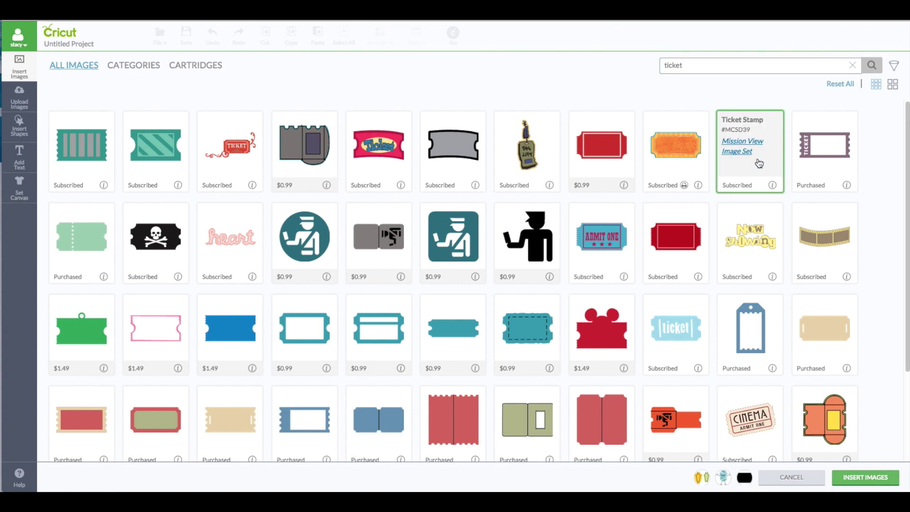
{"action": "left_click", "coordinate": [847, 481]}
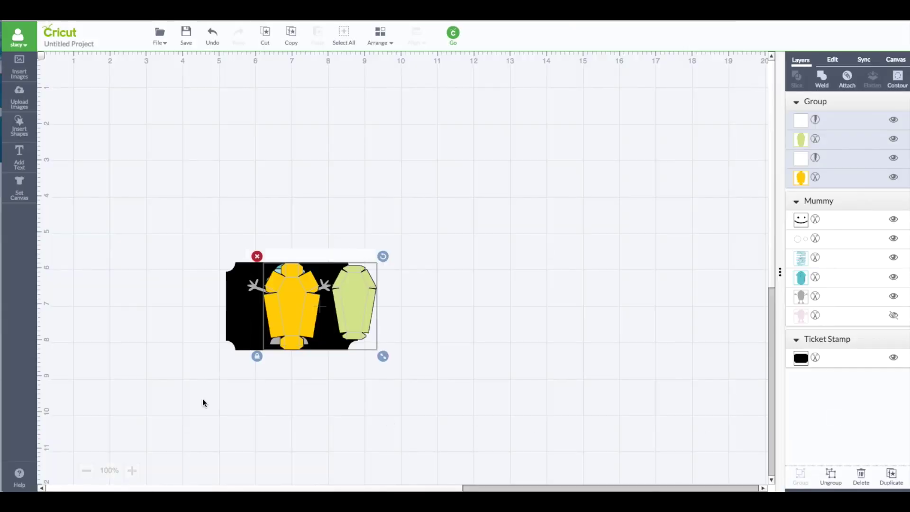
Spread the coffin group, mummy and ticket apart, enlarging the coffin group to about 13.58 x 10.47 in
{"action": "left_click_drag", "start_coordinate": [351, 300], "coordinate": [290, 186]}
{"action": "left_click_drag", "start_coordinate": [305, 306], "coordinate": [466, 319]}
{"action": "left_click_drag", "start_coordinate": [318, 320], "coordinate": [598, 359]}
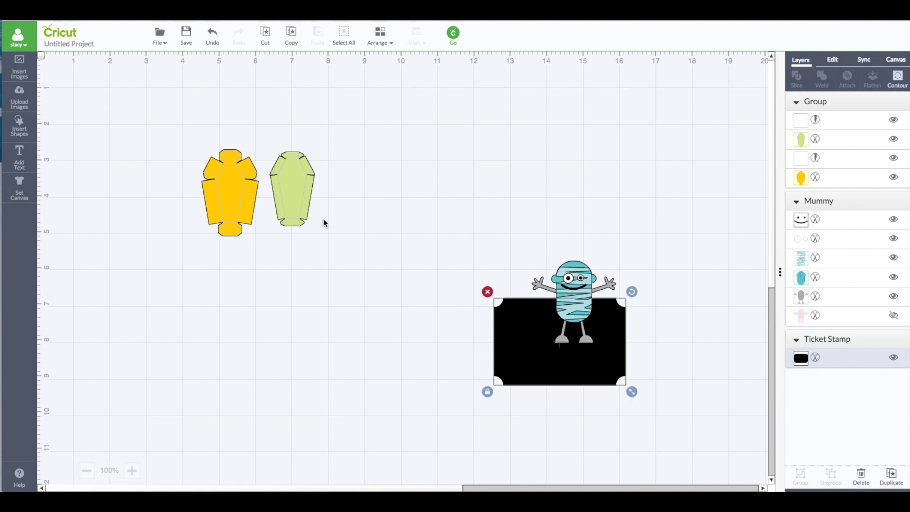
{"action": "left_click_drag", "start_coordinate": [305, 194], "coordinate": [120, 100]}
{"action": "left_click_drag", "start_coordinate": [155, 148], "coordinate": [423, 420]}
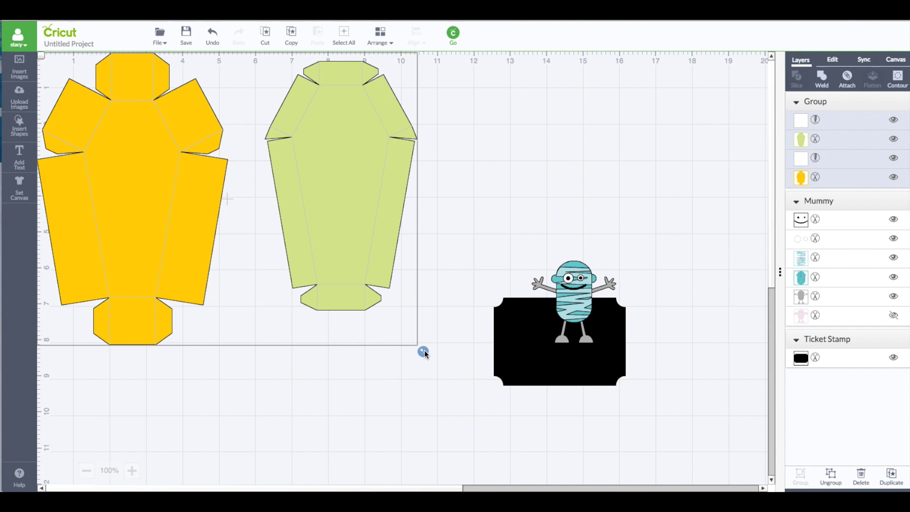
{"action": "left_click_drag", "start_coordinate": [423, 353], "coordinate": [532, 489]}
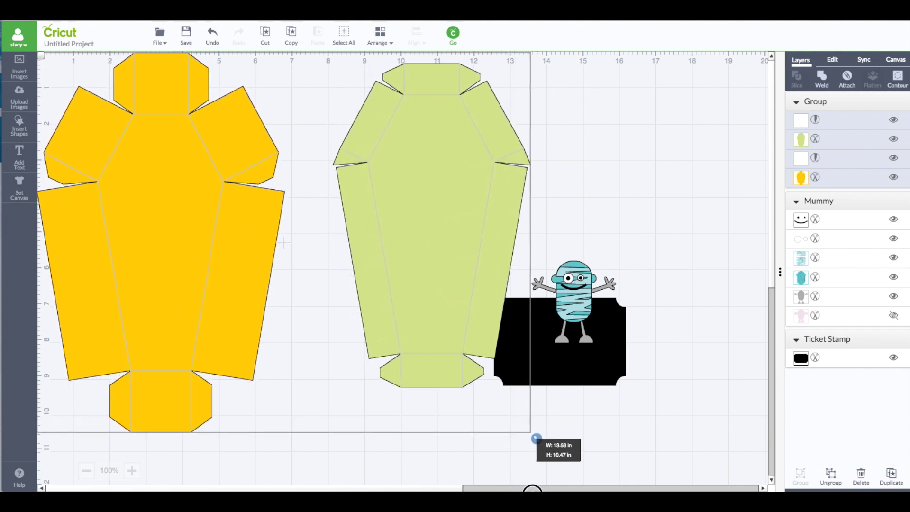
Bring the mummy in front of the coffin and move it onto the green coffin piece
{"action": "left_click", "coordinate": [597, 186]}
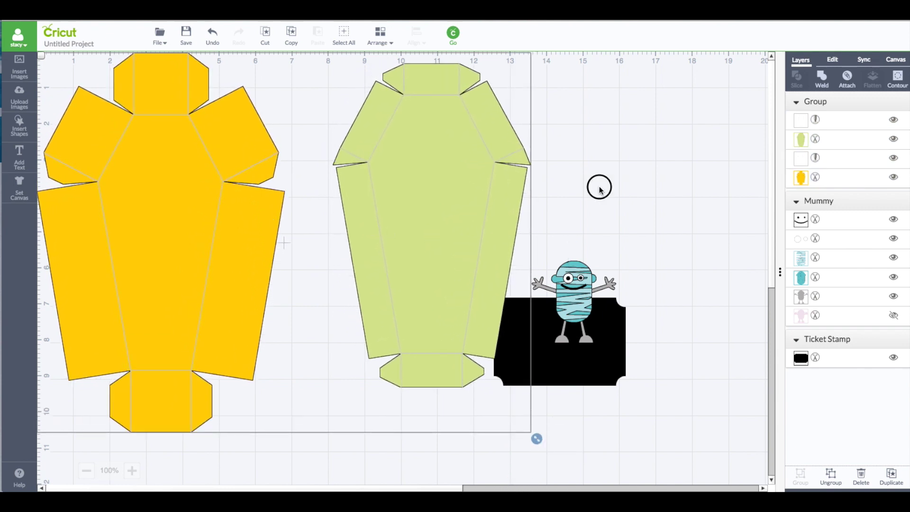
{"action": "left_click", "coordinate": [563, 268]}
{"action": "left_click_drag", "start_coordinate": [564, 268], "coordinate": [619, 199]}
{"action": "left_click_drag", "start_coordinate": [565, 333], "coordinate": [619, 359]}
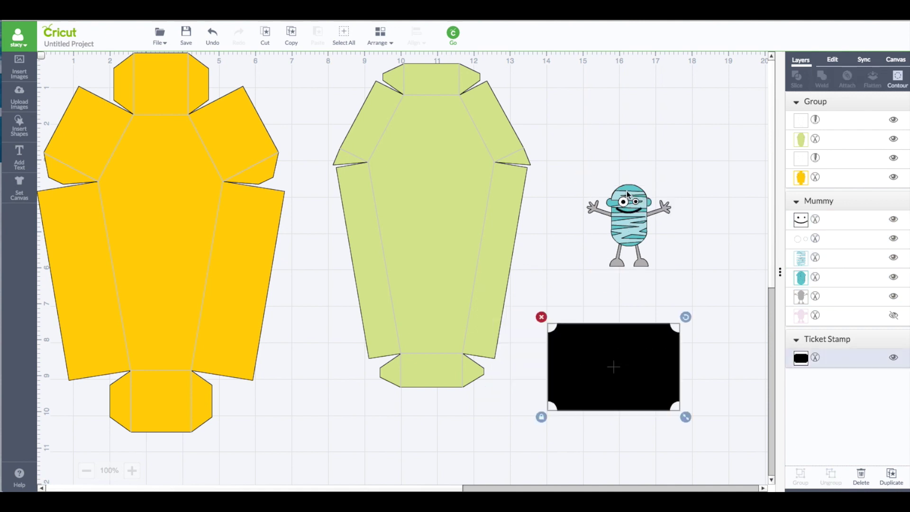
{"action": "left_click_drag", "start_coordinate": [630, 205], "coordinate": [552, 205]}
{"action": "right_click", "coordinate": [552, 205]}
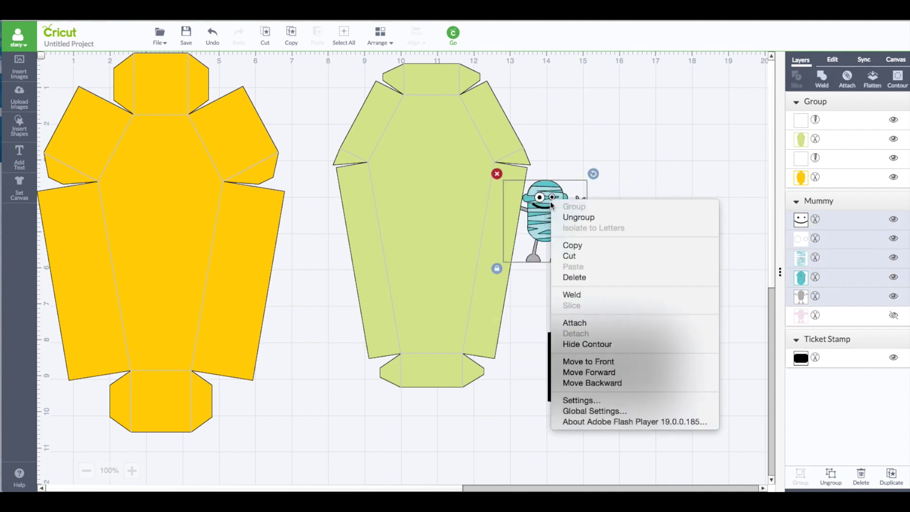
{"action": "left_click", "coordinate": [587, 361]}
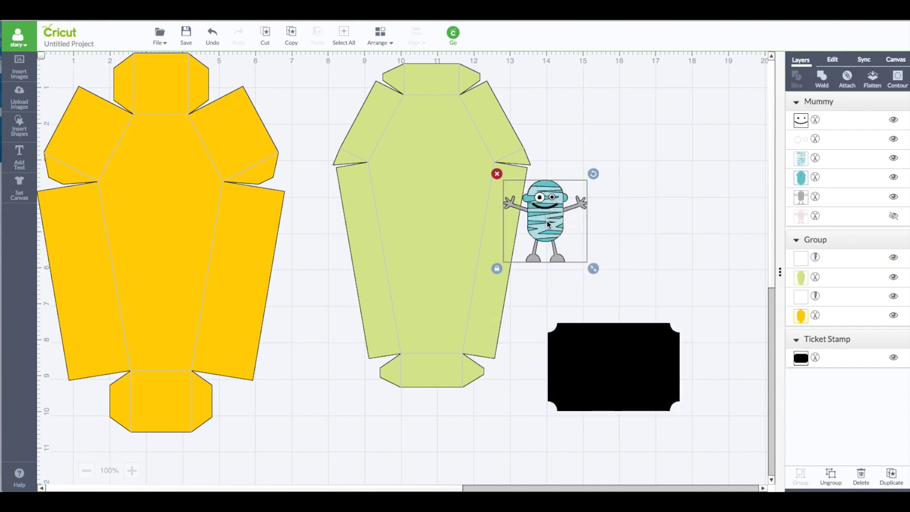
{"action": "left_click_drag", "start_coordinate": [542, 225], "coordinate": [433, 210]}
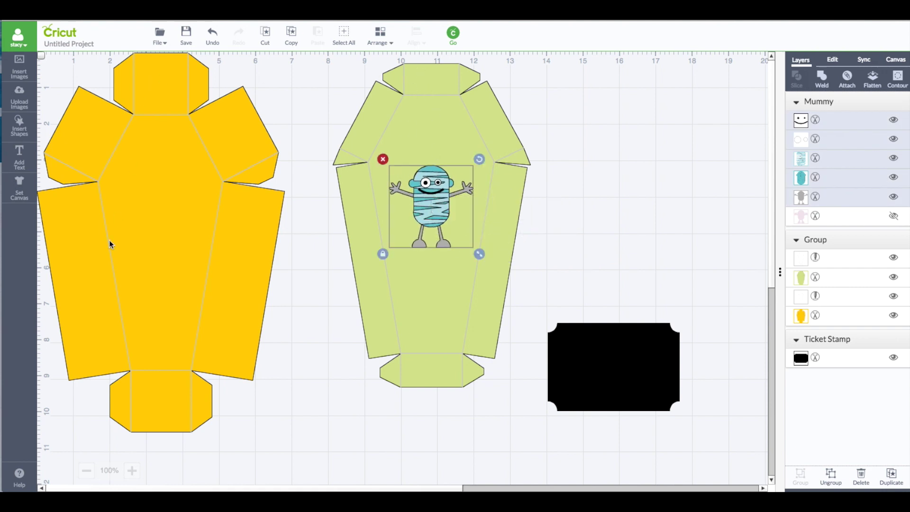
Enlarge the mummy to about 4.5 in on the coffin and set the ticket stamp beside it
{"action": "left_click_drag", "start_coordinate": [478, 256], "coordinate": [453, 294]}
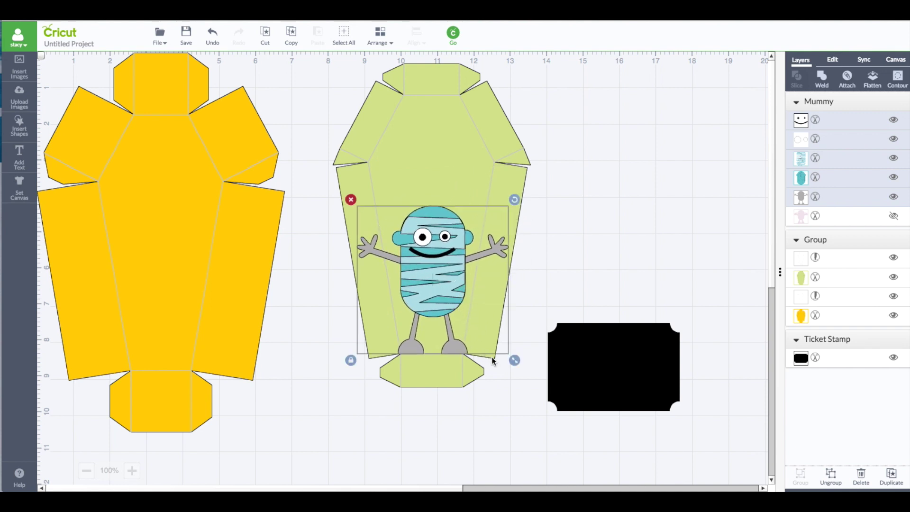
{"action": "left_click_drag", "start_coordinate": [514, 359], "coordinate": [520, 366]}
{"action": "left_click_drag", "start_coordinate": [452, 275], "coordinate": [455, 256]}
{"action": "left_click_drag", "start_coordinate": [508, 360], "coordinate": [522, 368]}
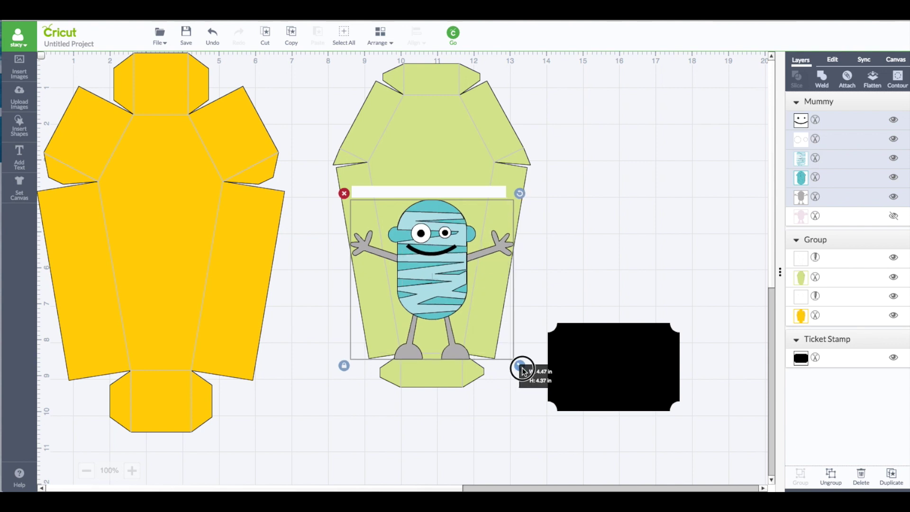
{"action": "left_click_drag", "start_coordinate": [438, 292], "coordinate": [423, 256]}
{"action": "left_click_drag", "start_coordinate": [516, 355], "coordinate": [523, 360]}
{"action": "left_click_drag", "start_coordinate": [439, 268], "coordinate": [439, 273]}
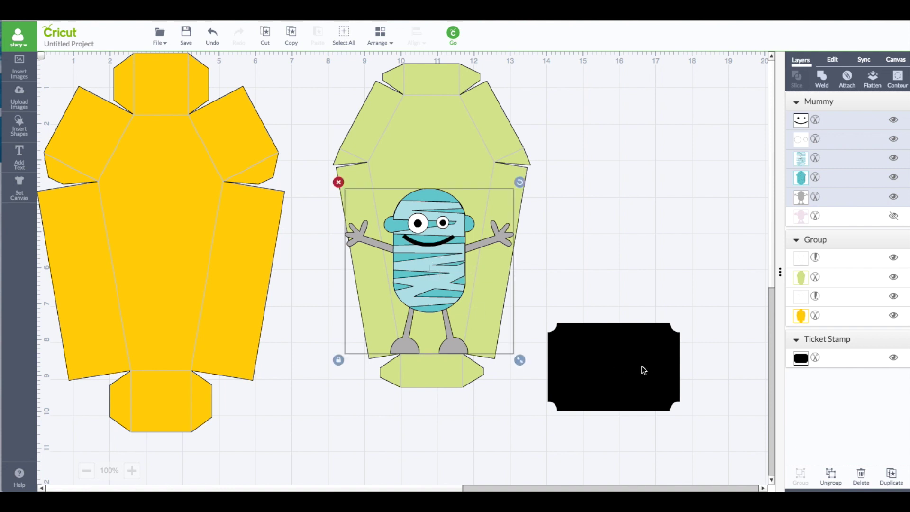
{"action": "left_click_drag", "start_coordinate": [634, 360], "coordinate": [624, 215]}
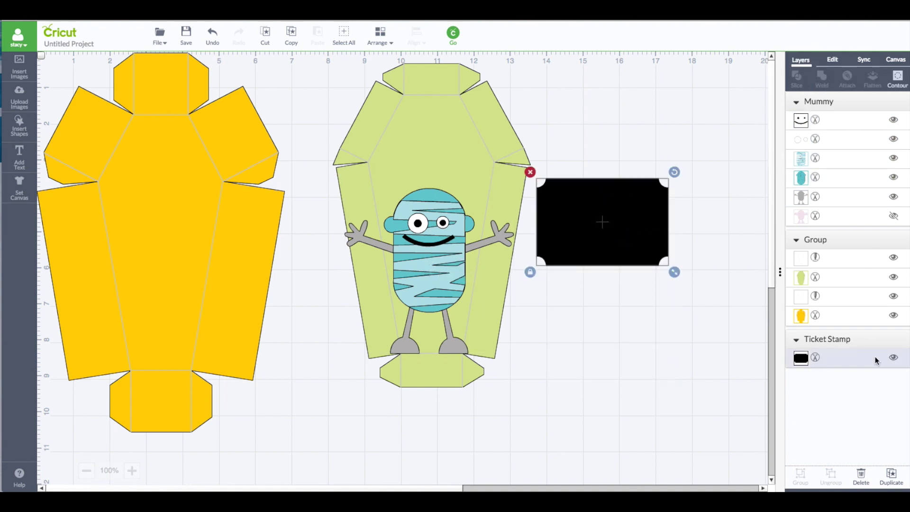
Make the ticket stamp white and shrink it
{"action": "left_click", "coordinate": [800, 359]}
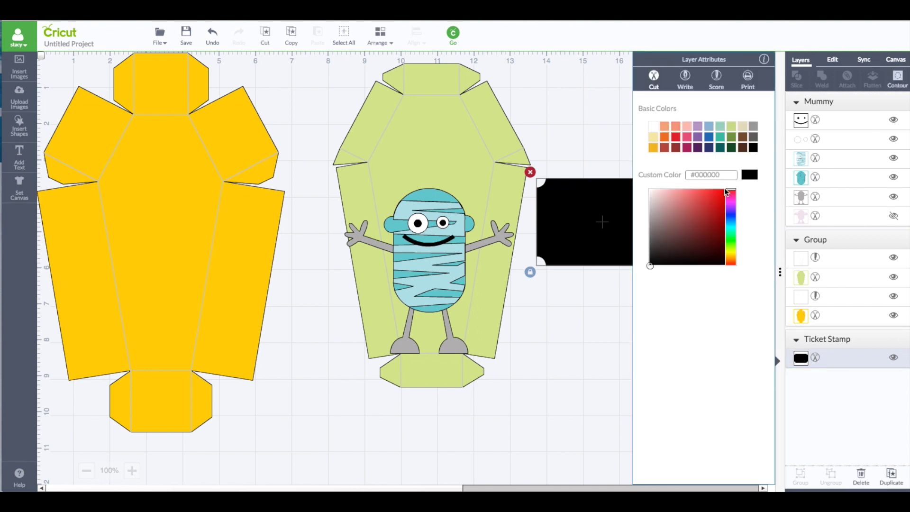
{"action": "left_click", "coordinate": [653, 125]}
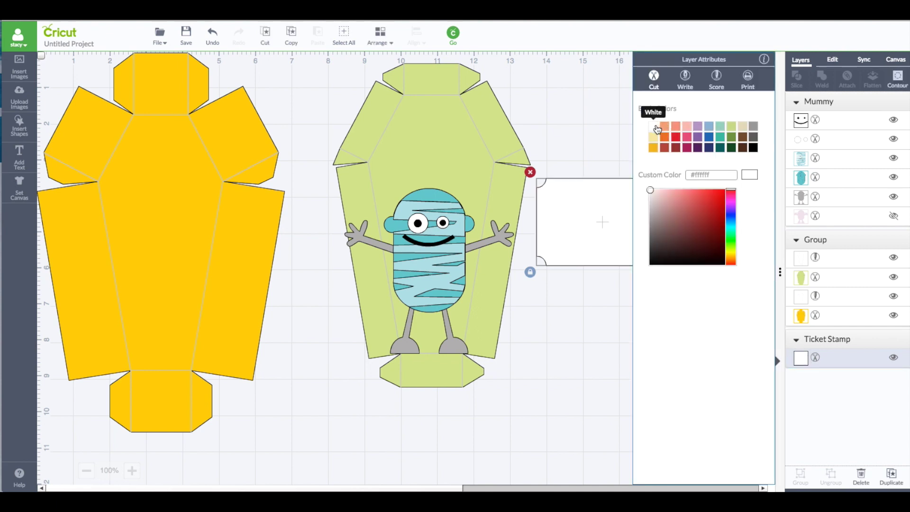
{"action": "left_click", "coordinate": [615, 205]}
{"action": "left_click_drag", "start_coordinate": [675, 274], "coordinate": [637, 246]}
{"action": "left_click_drag", "start_coordinate": [625, 213], "coordinate": [634, 156]}
Move the ticket stamp to front, stretch it wider and shorter, and place it right of the green coffin
{"action": "right_click", "coordinate": [635, 156]}
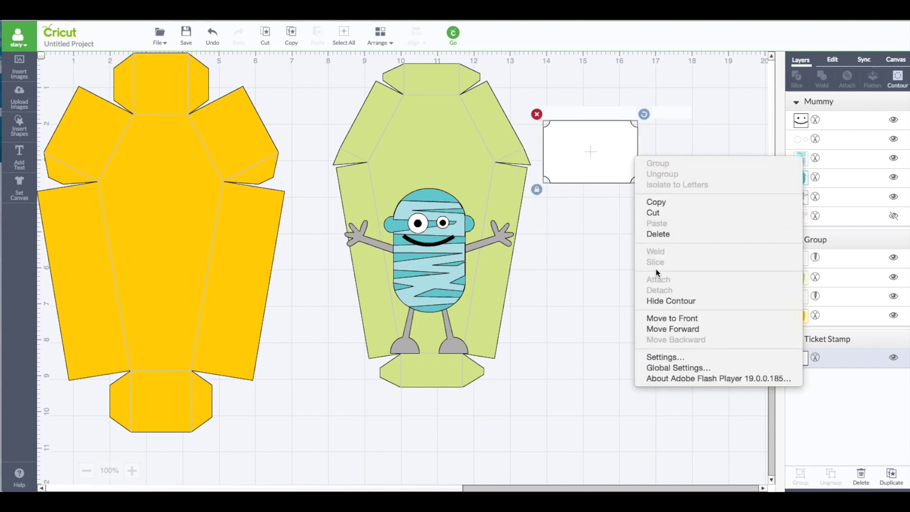
{"action": "left_click", "coordinate": [663, 318]}
{"action": "left_click_drag", "start_coordinate": [591, 139], "coordinate": [423, 129]}
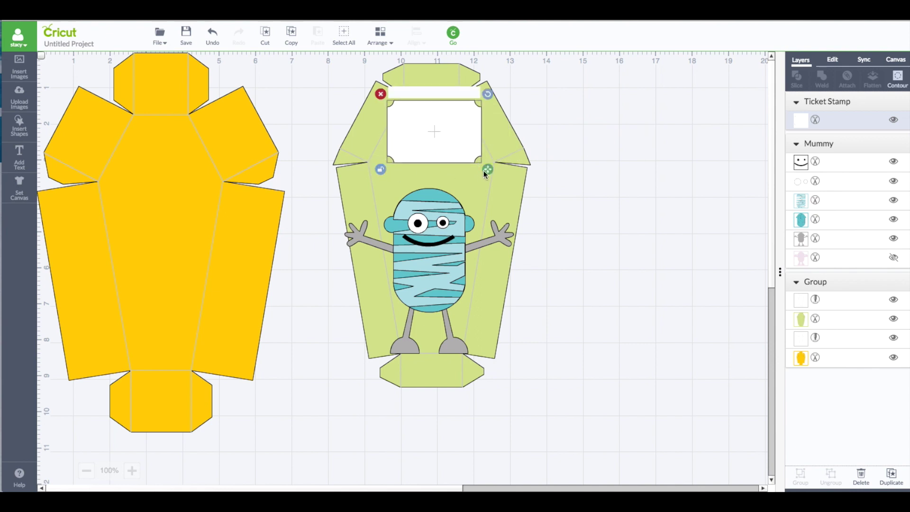
{"action": "left_click_drag", "start_coordinate": [487, 170], "coordinate": [502, 163]}
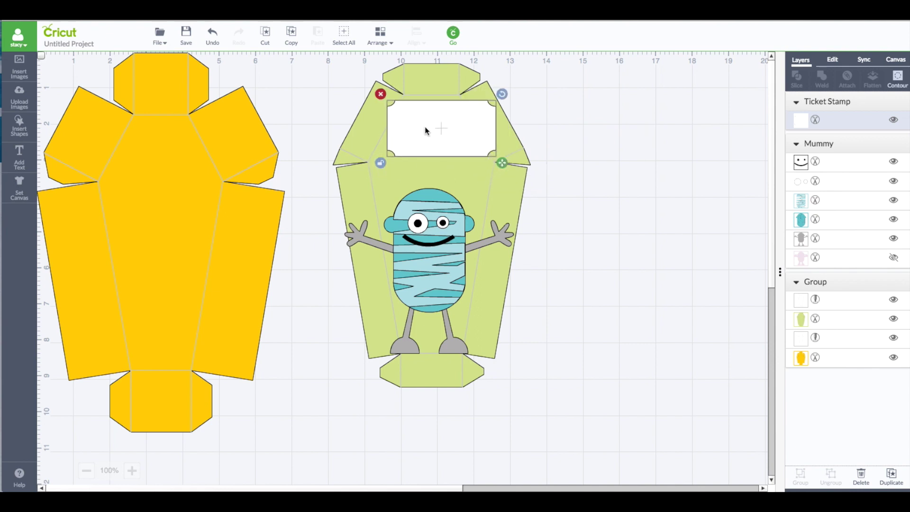
{"action": "left_click_drag", "start_coordinate": [425, 130], "coordinate": [600, 183]}
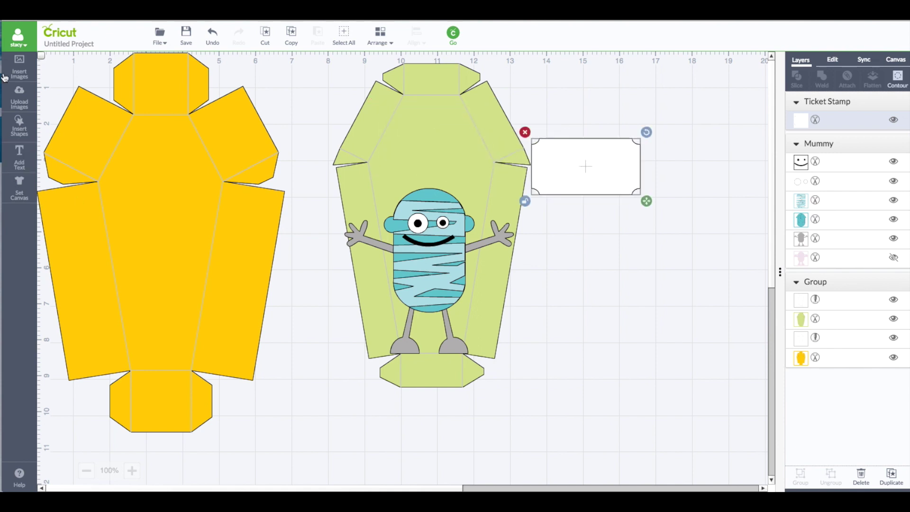
Add a 'Boo!' text box and limit its fonts to Has a Writing Style
{"action": "left_click", "coordinate": [19, 164]}
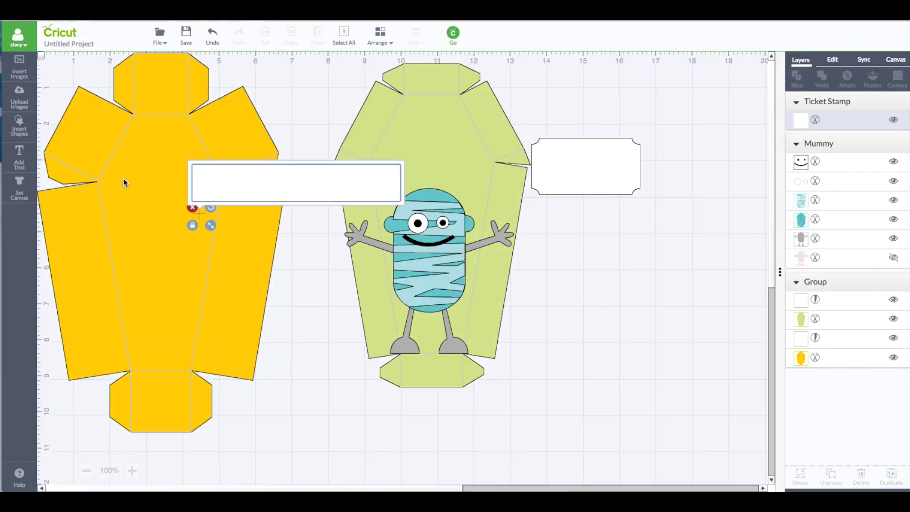
{"action": "type", "text": "Boo!"}
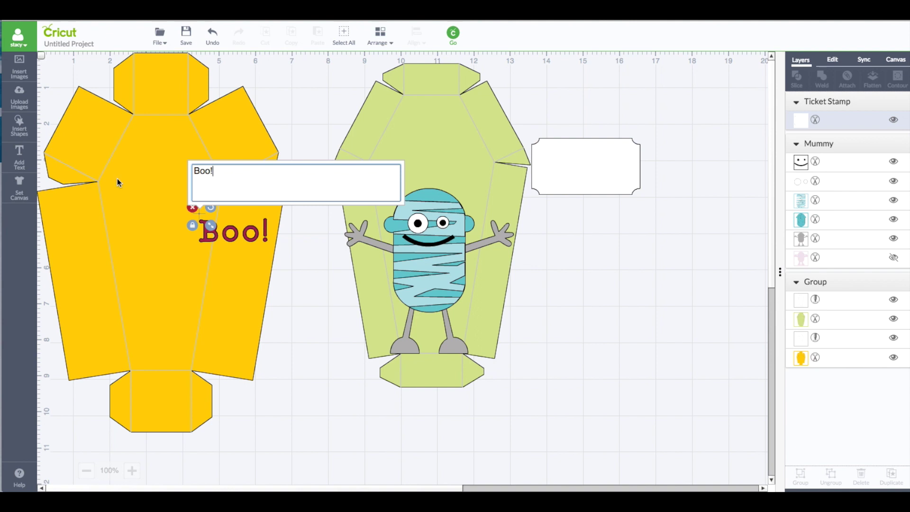
{"action": "left_click_drag", "start_coordinate": [245, 231], "coordinate": [504, 245]}
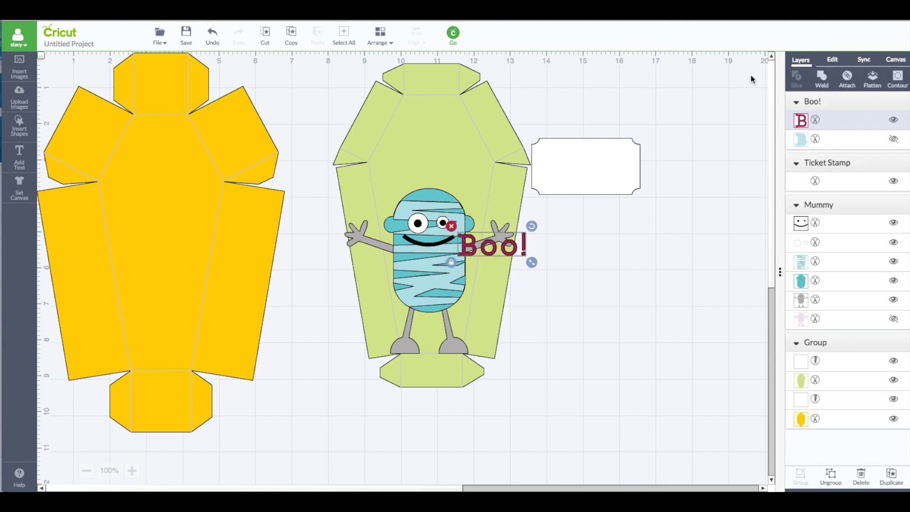
{"action": "left_click", "coordinate": [832, 60]}
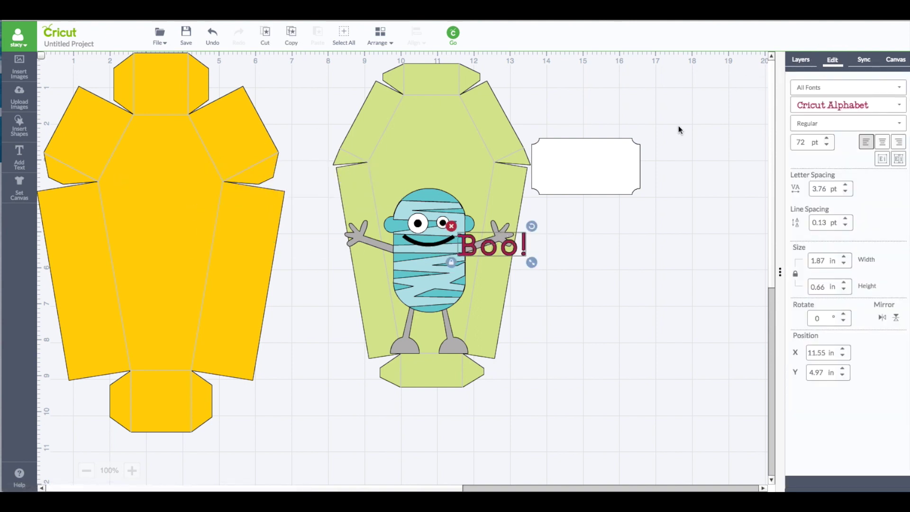
{"action": "left_click", "coordinate": [815, 87]}
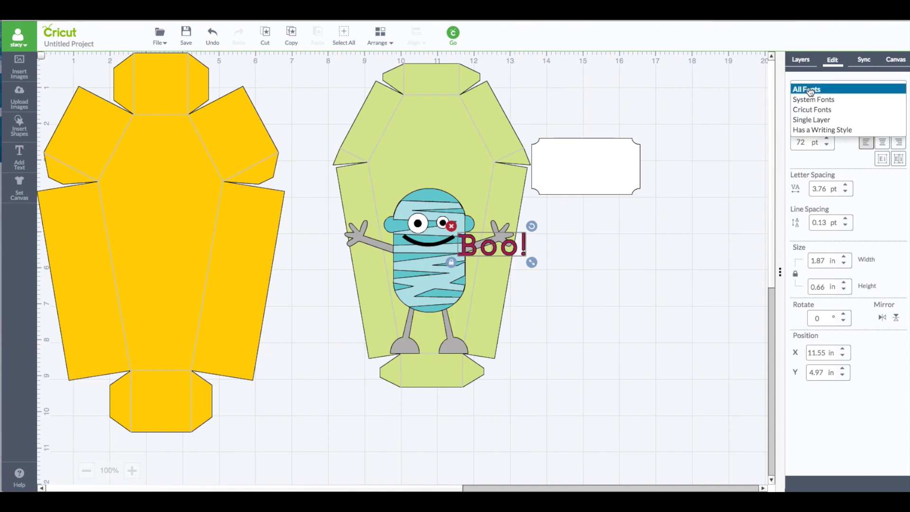
{"action": "left_click", "coordinate": [810, 129]}
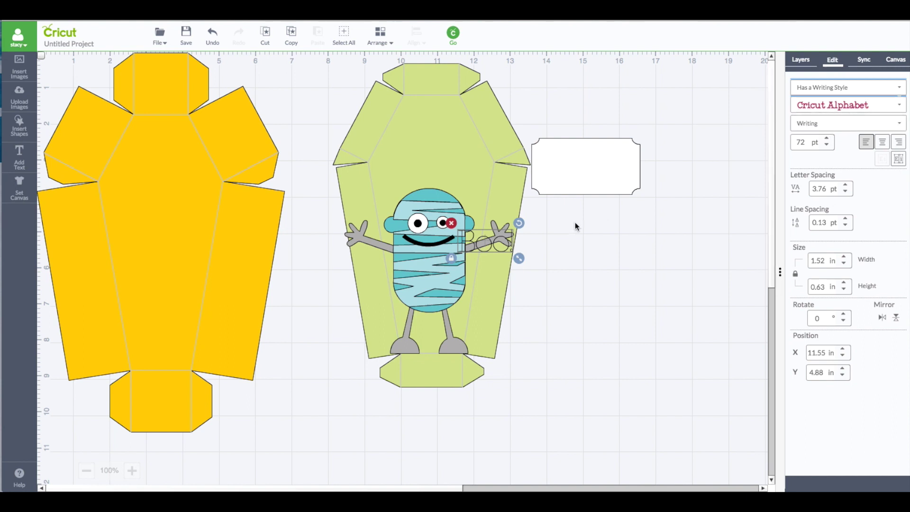
Fit the enlarged Boo! text inside the white ticket label and shift the coffin group lower
{"action": "left_click_drag", "start_coordinate": [515, 232], "coordinate": [594, 167]}
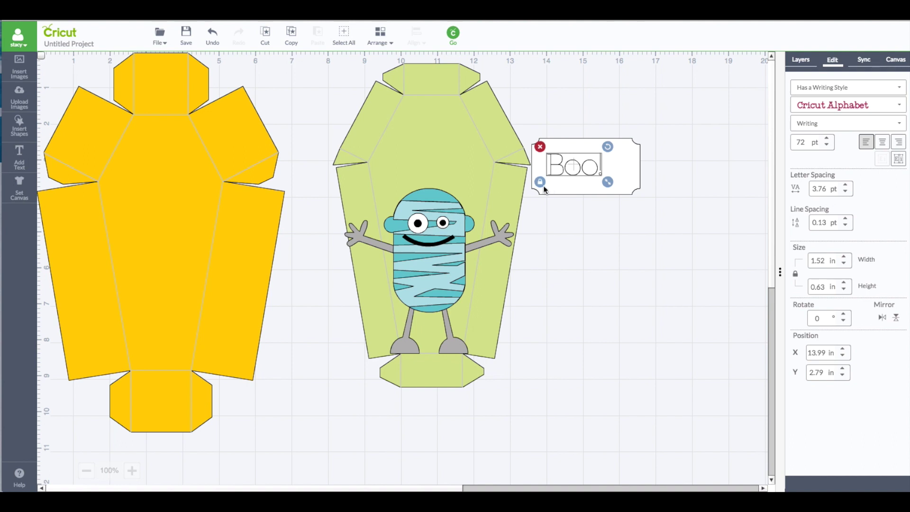
{"action": "mouse_move", "coordinate": [606, 183]}
{"action": "left_mouse_down"}
{"action": "mouse_move", "coordinate": [638, 194]}
{"action": "mouse_move", "coordinate": [617, 177]}
{"action": "left_mouse_up"}
{"action": "left_click_drag", "start_coordinate": [480, 164], "coordinate": [512, 413]}
{"action": "left_click", "coordinate": [504, 59]}
Select the Boo! text and label together, copy them, and attach the text to the label
{"action": "left_click", "coordinate": [479, 120]}
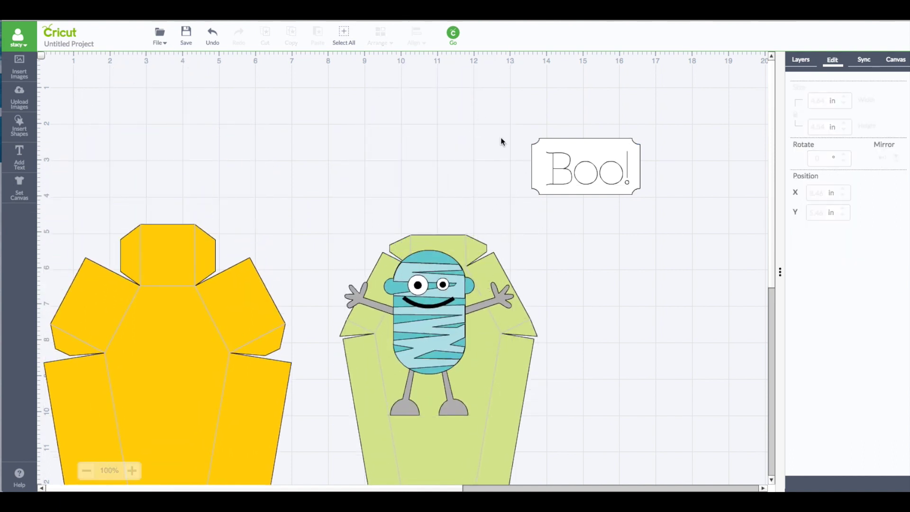
{"action": "left_click_drag", "start_coordinate": [504, 118], "coordinate": [663, 200]}
{"action": "right_click", "coordinate": [631, 176]}
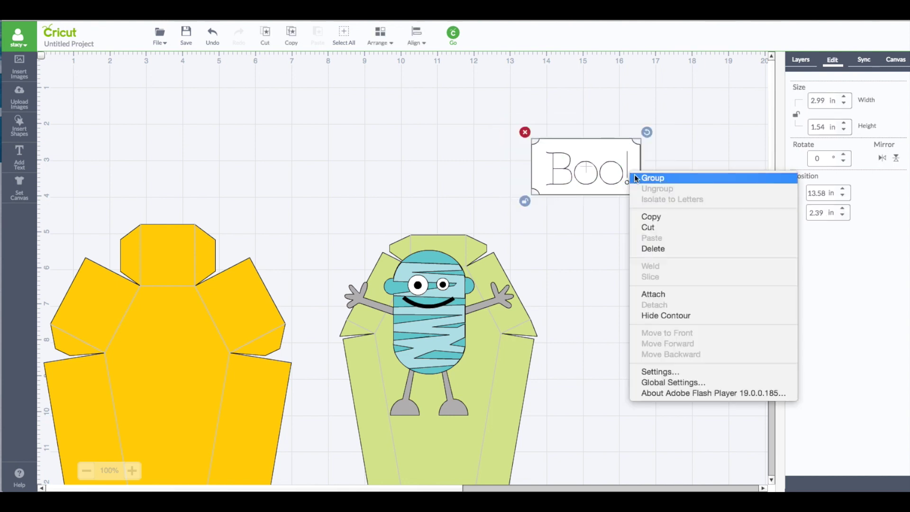
{"action": "left_click", "coordinate": [644, 227]}
{"action": "left_click", "coordinate": [639, 211]}
{"action": "left_click_drag", "start_coordinate": [474, 101], "coordinate": [664, 215]}
{"action": "right_click", "coordinate": [622, 190]}
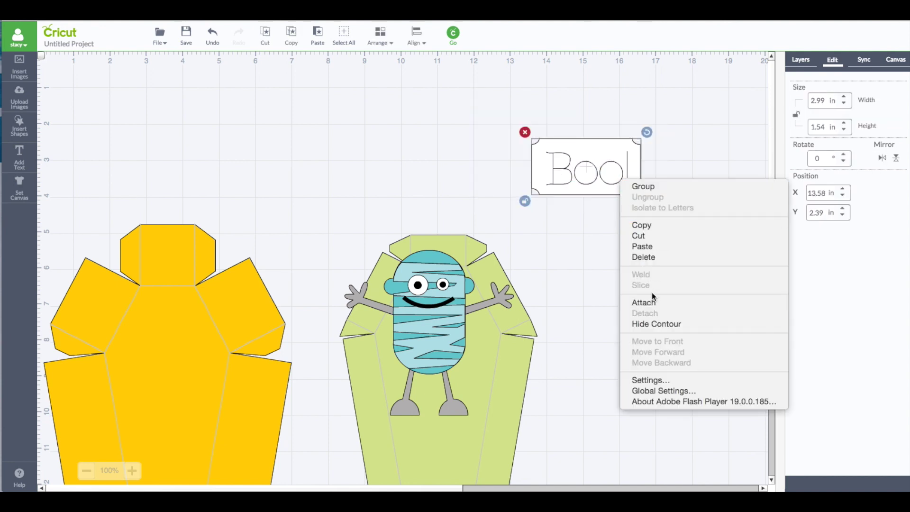
{"action": "left_click", "coordinate": [636, 298]}
Move the coffins back up, set the Boo! ticket on the green coffin's top, and raise the mummy
{"action": "left_click", "coordinate": [543, 200]}
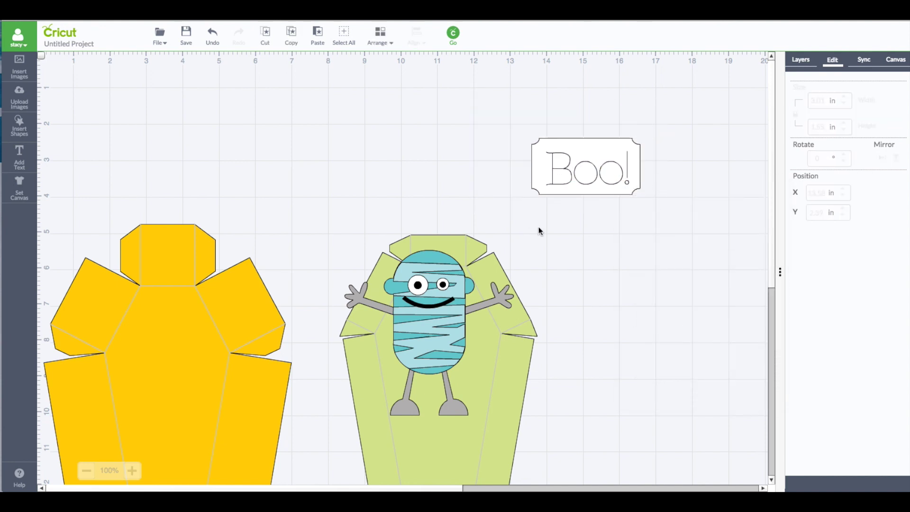
{"action": "left_click_drag", "start_coordinate": [483, 436], "coordinate": [472, 255]}
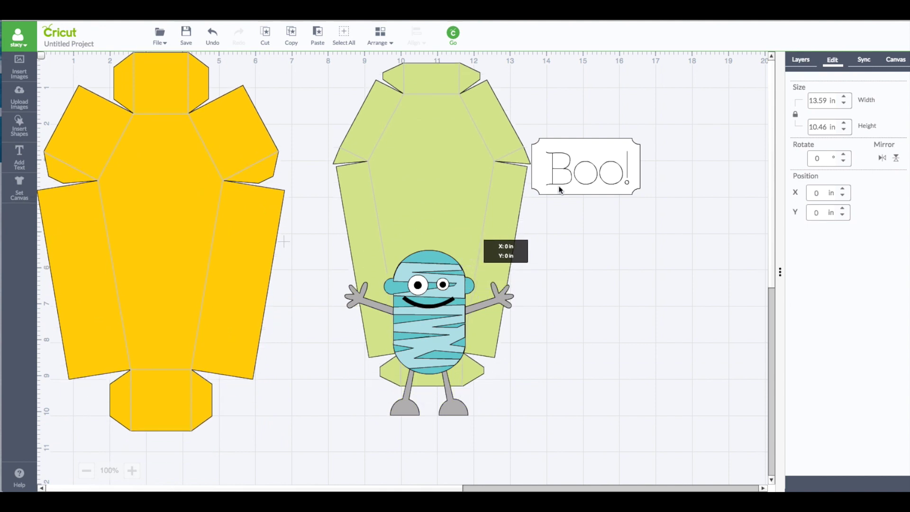
{"action": "left_click_drag", "start_coordinate": [580, 172], "coordinate": [431, 139]}
{"action": "left_click_drag", "start_coordinate": [422, 312], "coordinate": [425, 251]}
Recolour the mummy's layers: black arms, legs and body, white bandages
{"action": "left_click", "coordinate": [860, 60]}
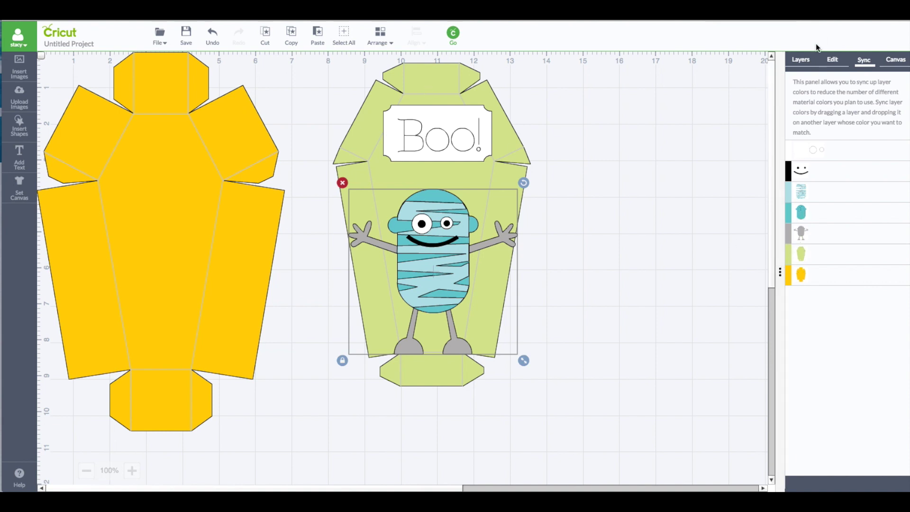
{"action": "left_click", "coordinate": [803, 62]}
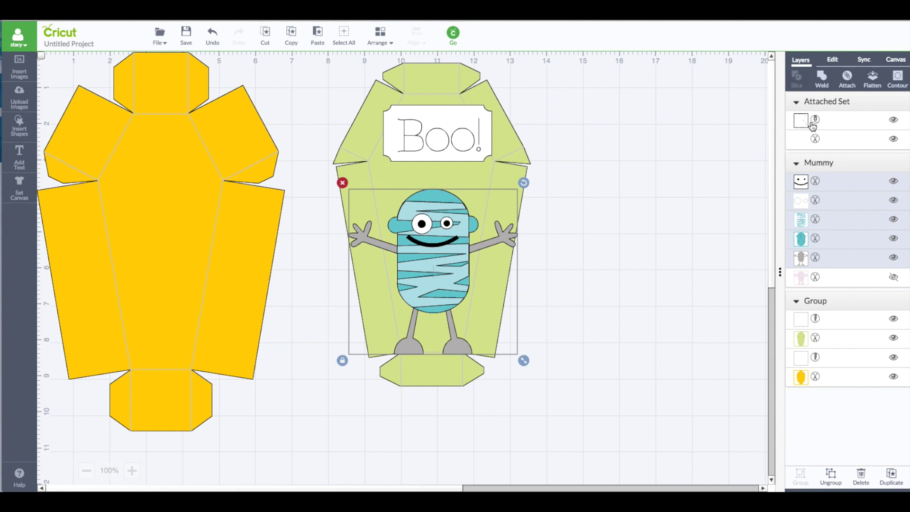
{"action": "left_click", "coordinate": [802, 258]}
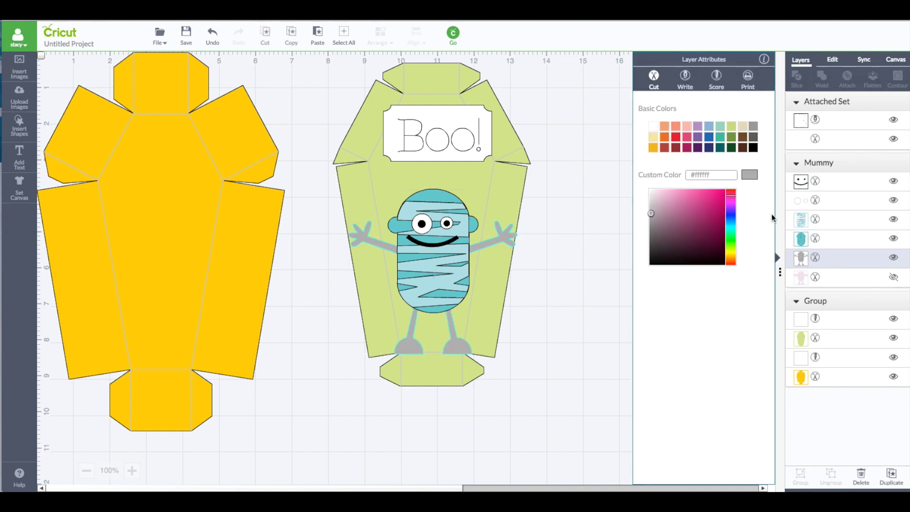
{"action": "left_click", "coordinate": [753, 148]}
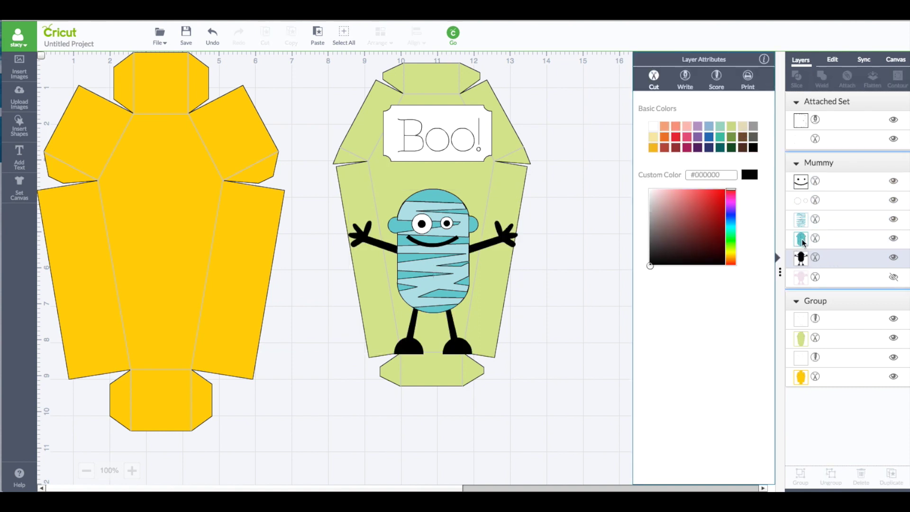
{"action": "left_click", "coordinate": [802, 240]}
{"action": "left_click", "coordinate": [754, 149]}
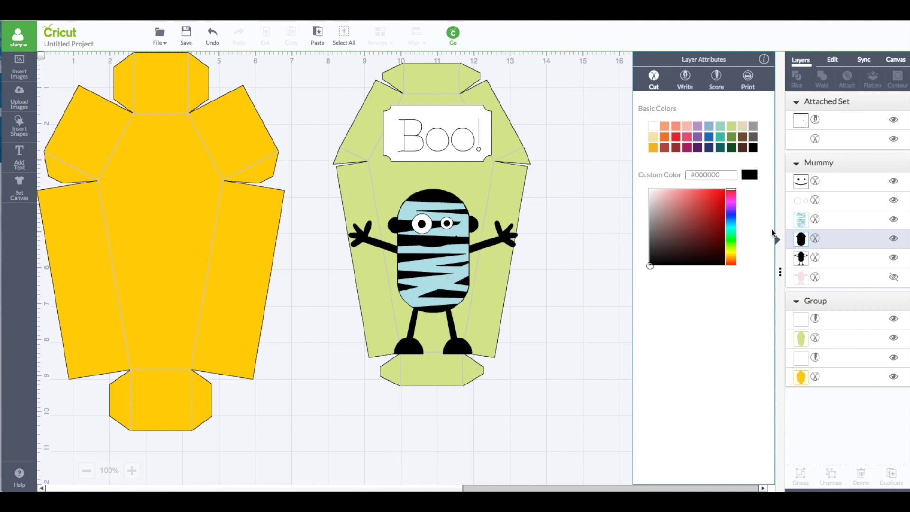
{"action": "left_click", "coordinate": [800, 221]}
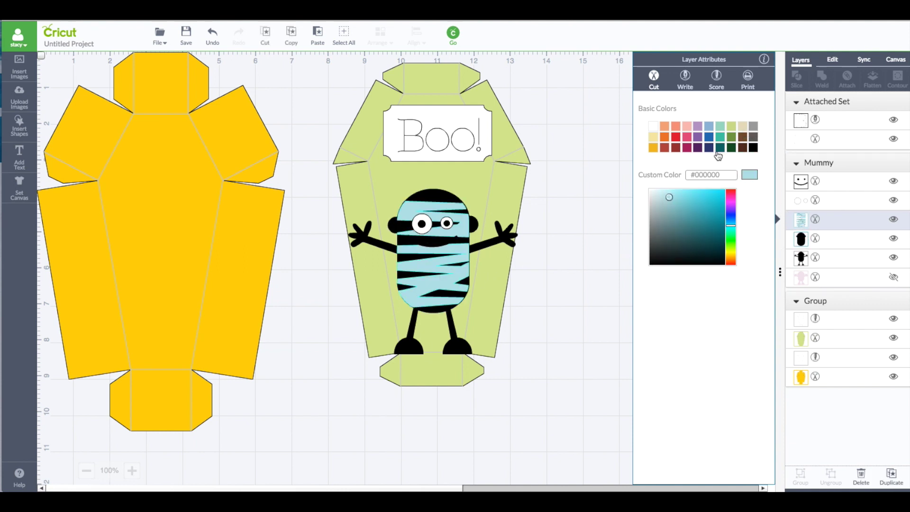
{"action": "left_click", "coordinate": [653, 126]}
{"action": "left_click", "coordinate": [596, 69]}
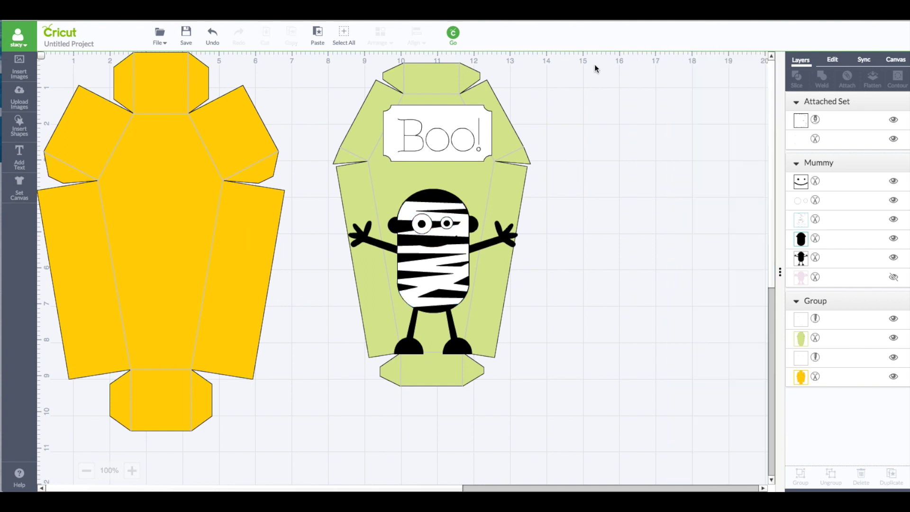
Open the mat preview and review the green, yellow and white mats, ending on the Boo! mat
{"action": "left_click", "coordinate": [451, 34]}
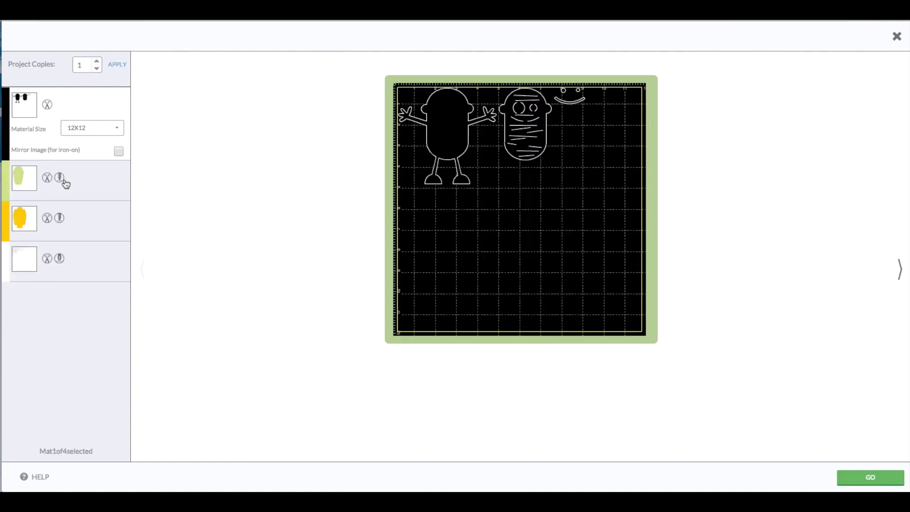
{"action": "left_click", "coordinate": [81, 184]}
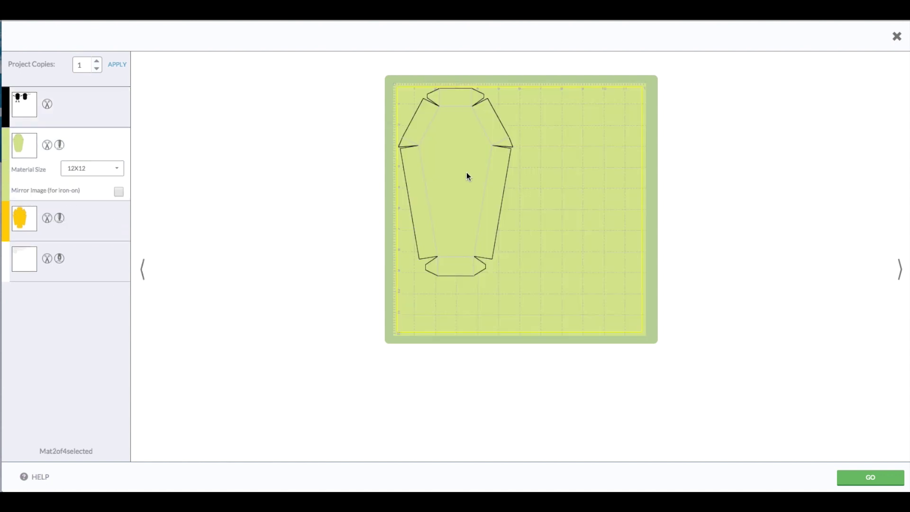
{"action": "left_click", "coordinate": [116, 231]}
{"action": "left_click", "coordinate": [107, 260]}
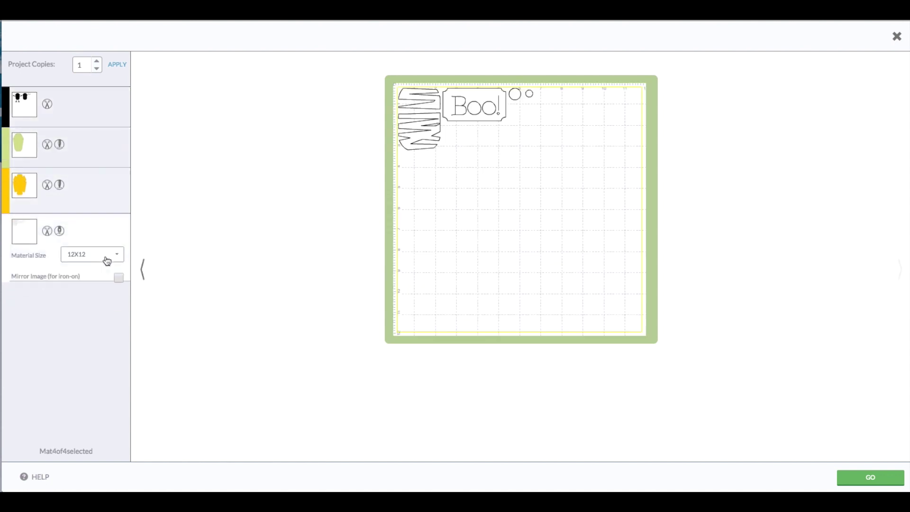